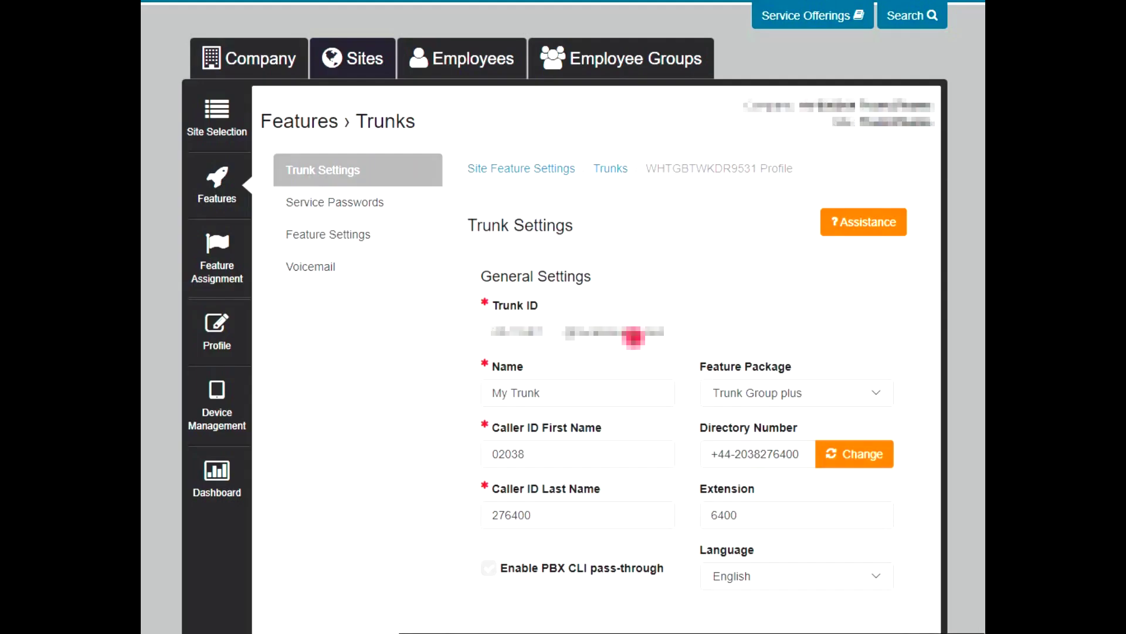
click(725, 323)
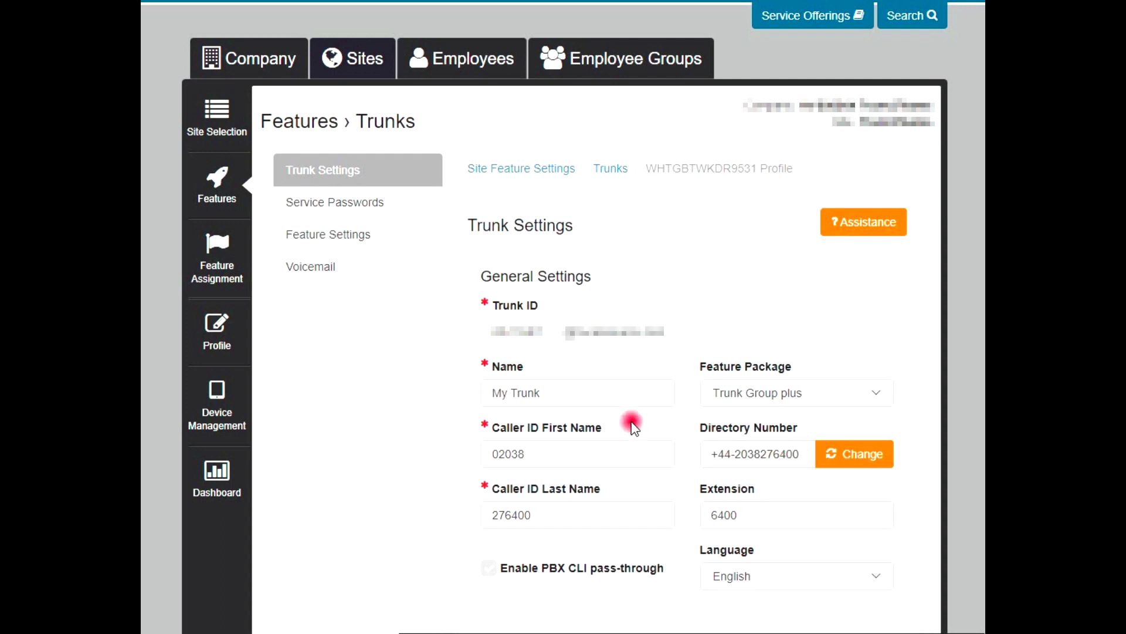
drag(539, 460, 460, 455)
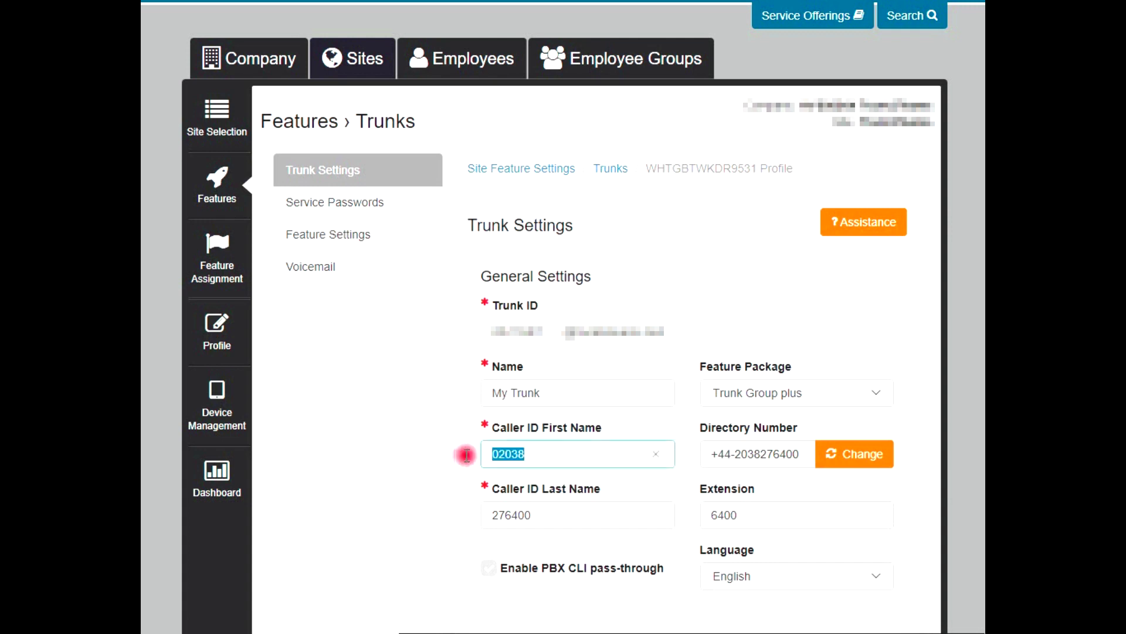
drag(535, 515, 470, 514)
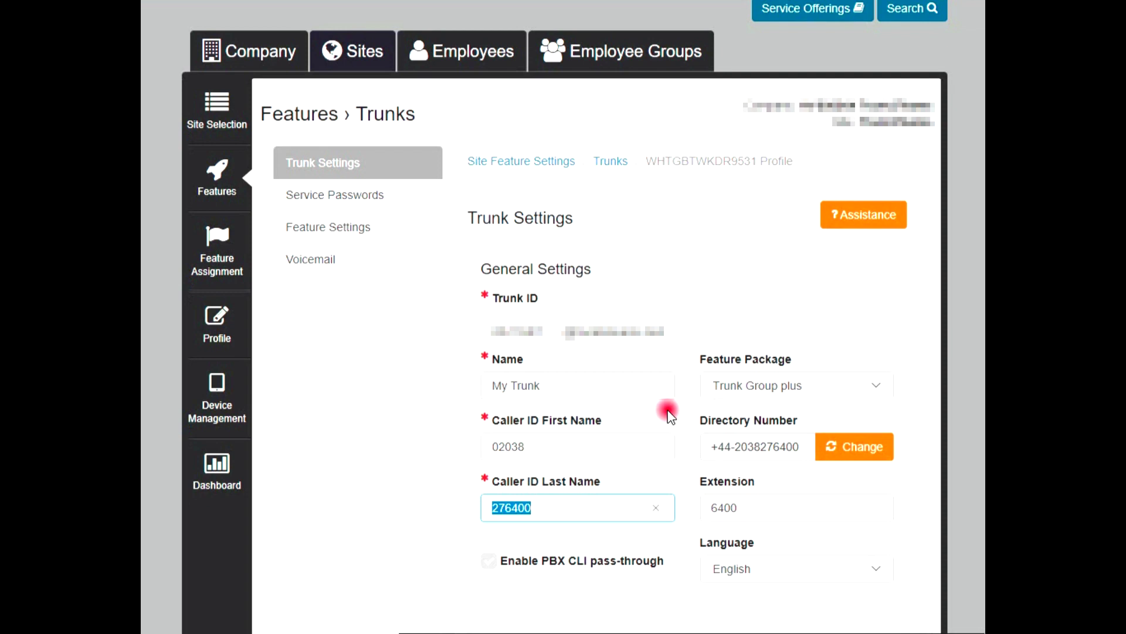
scroll(674, 418, down, 5)
scroll(671, 414, down, 3)
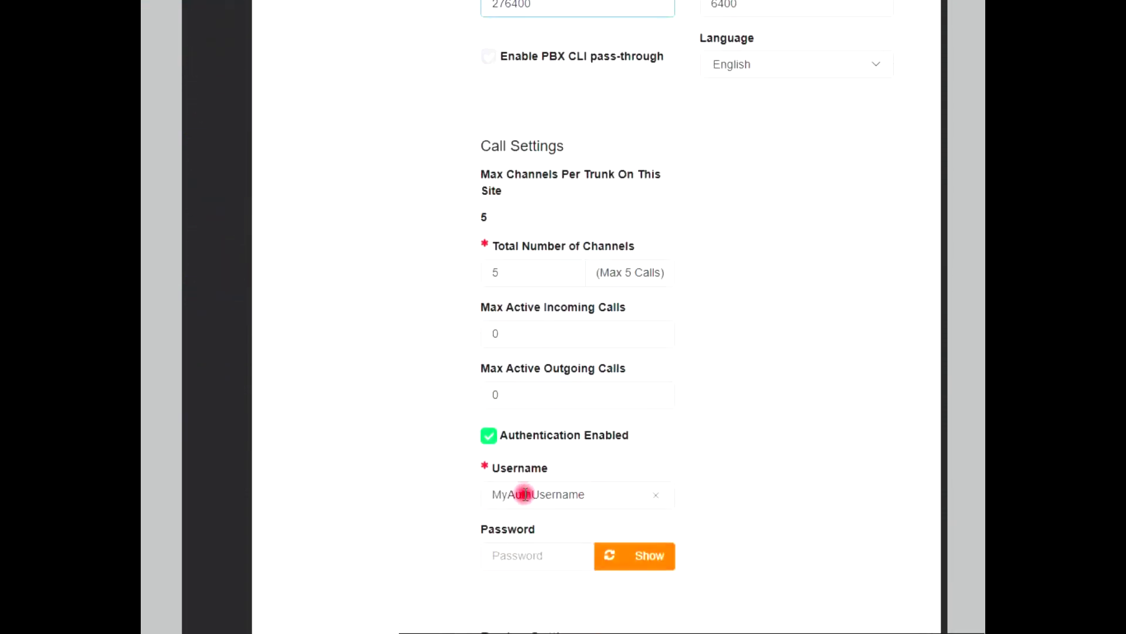
double_click(489, 494)
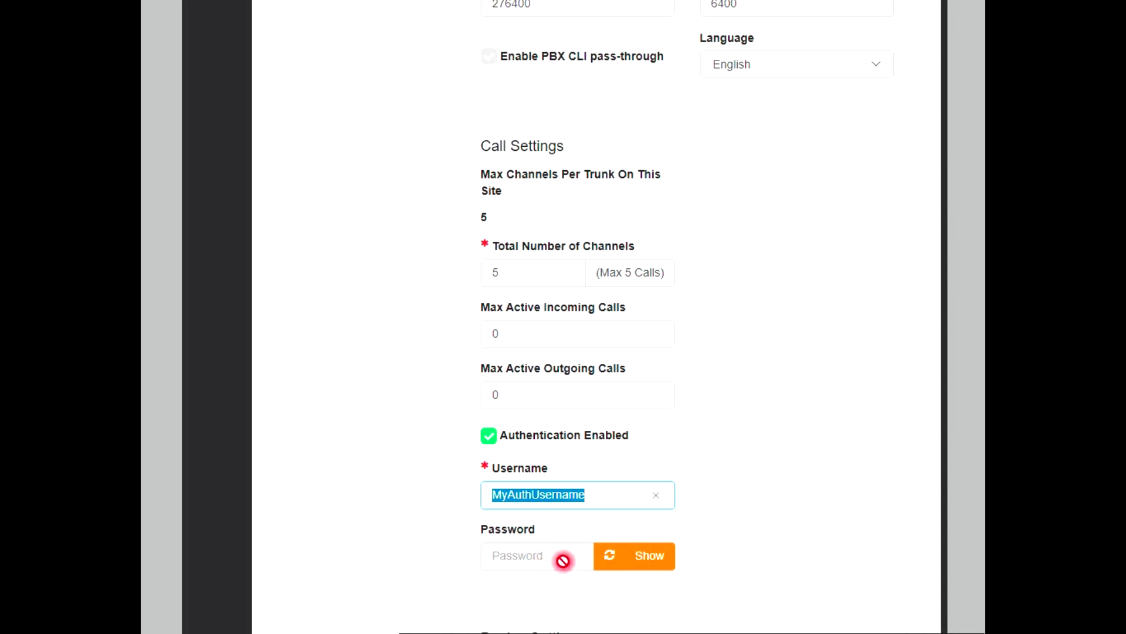
click(524, 557)
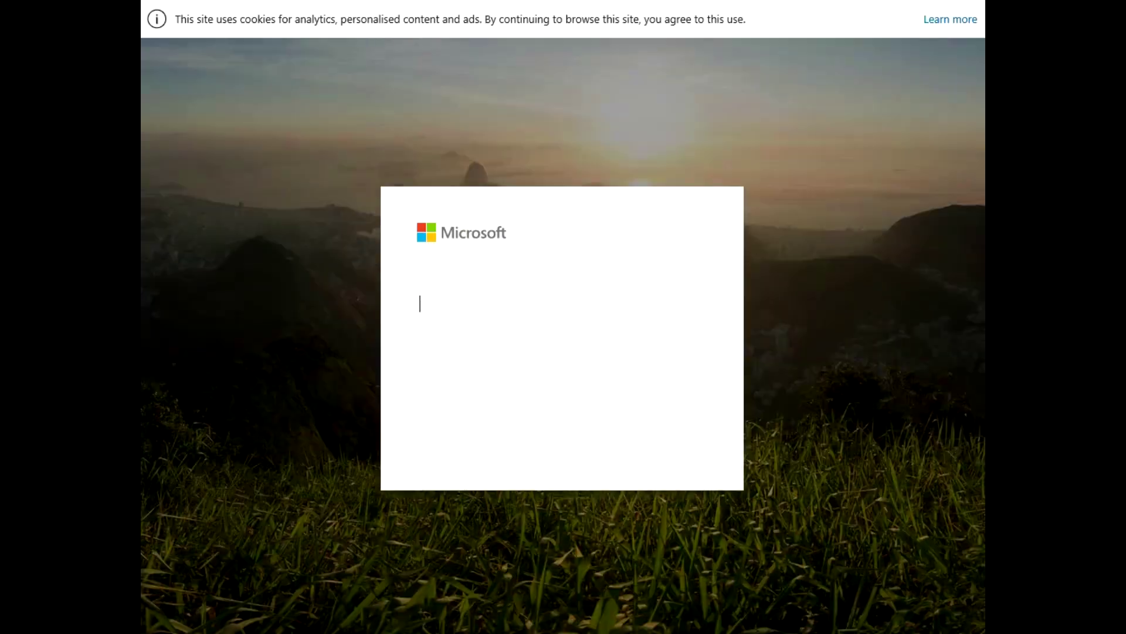
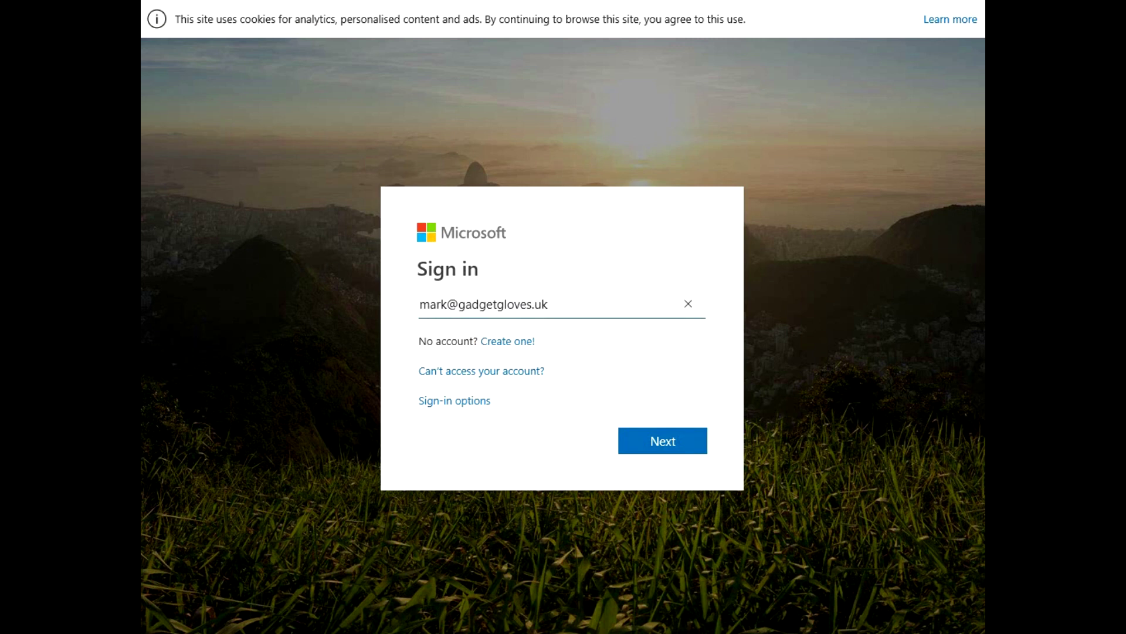
Sign in with the admin e-mail and password, then accept Call2Teams permissions on behalf of the organisation.
click(679, 447)
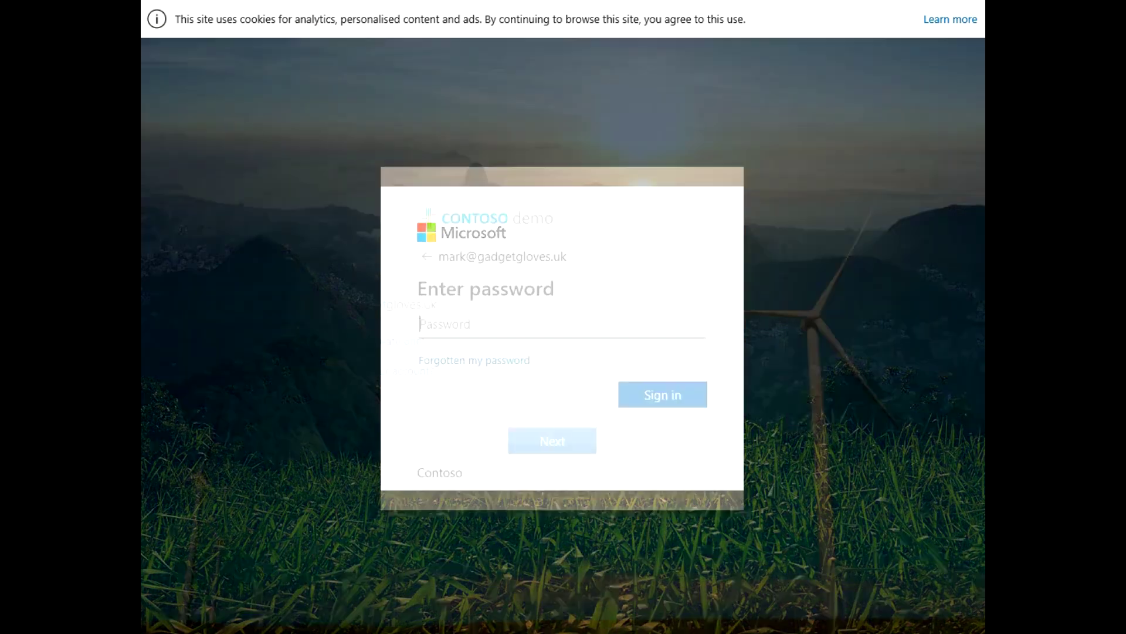
text(••••••)
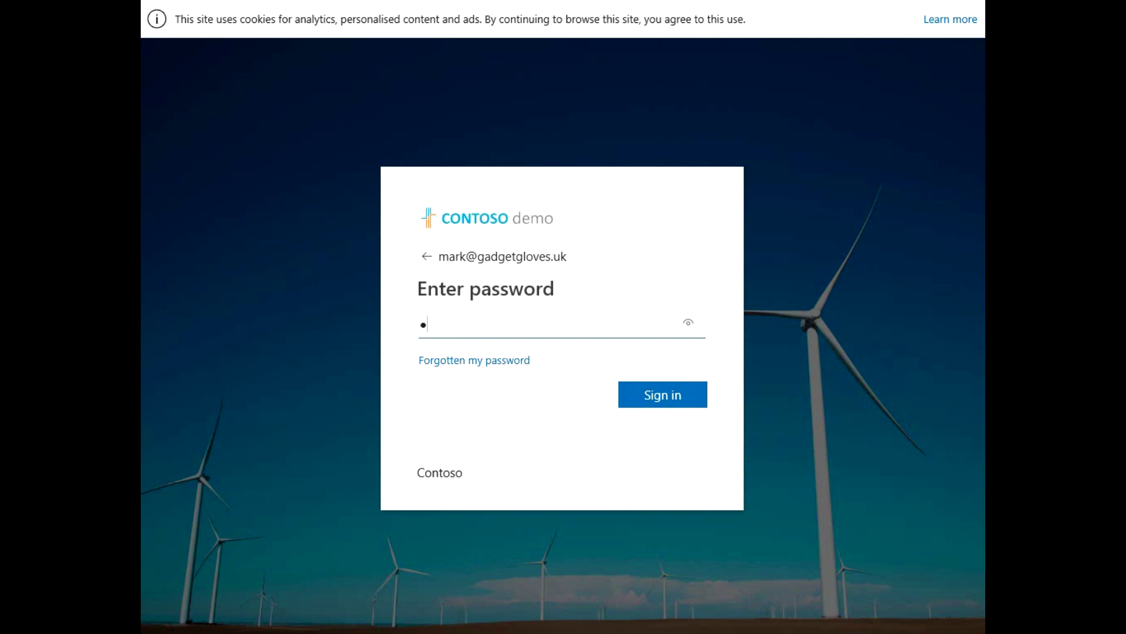
text(•••)
click(689, 395)
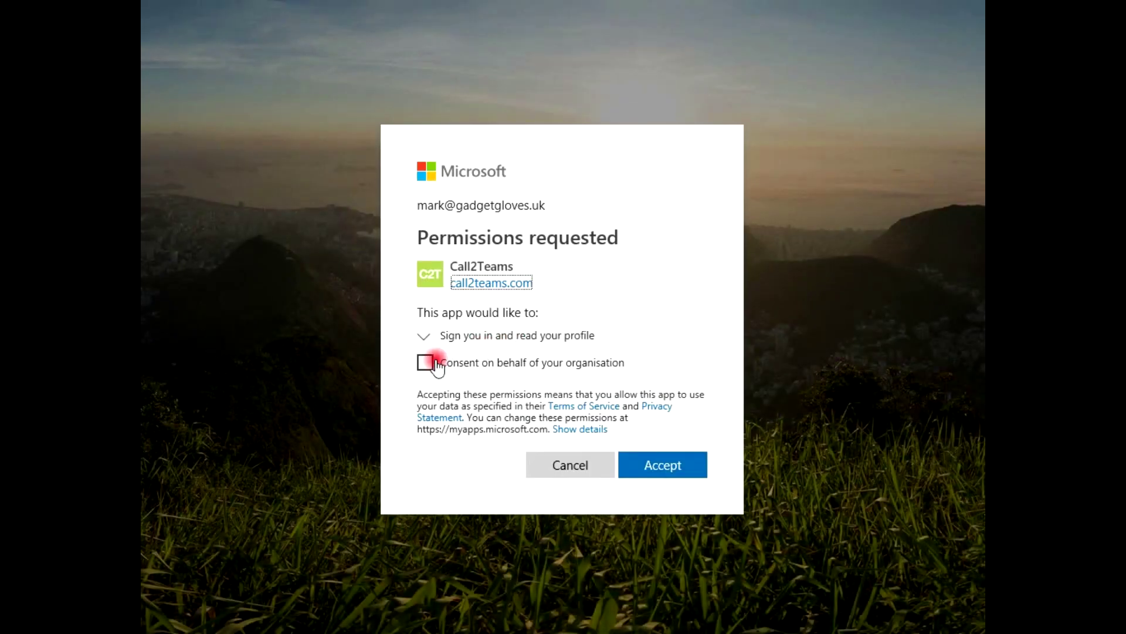
click(425, 362)
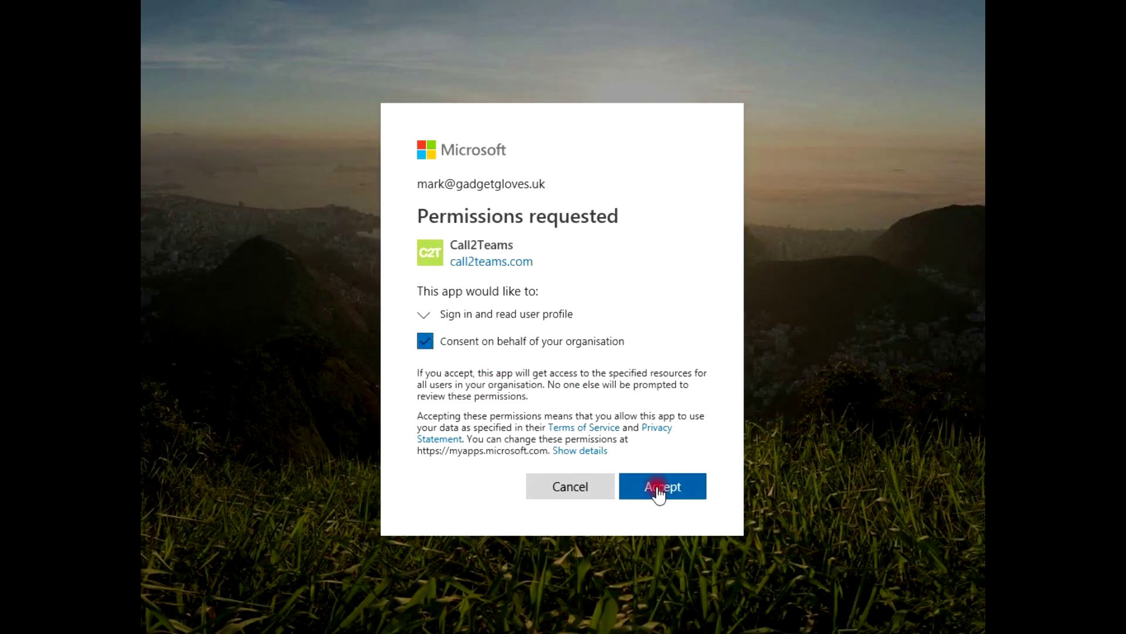
click(659, 491)
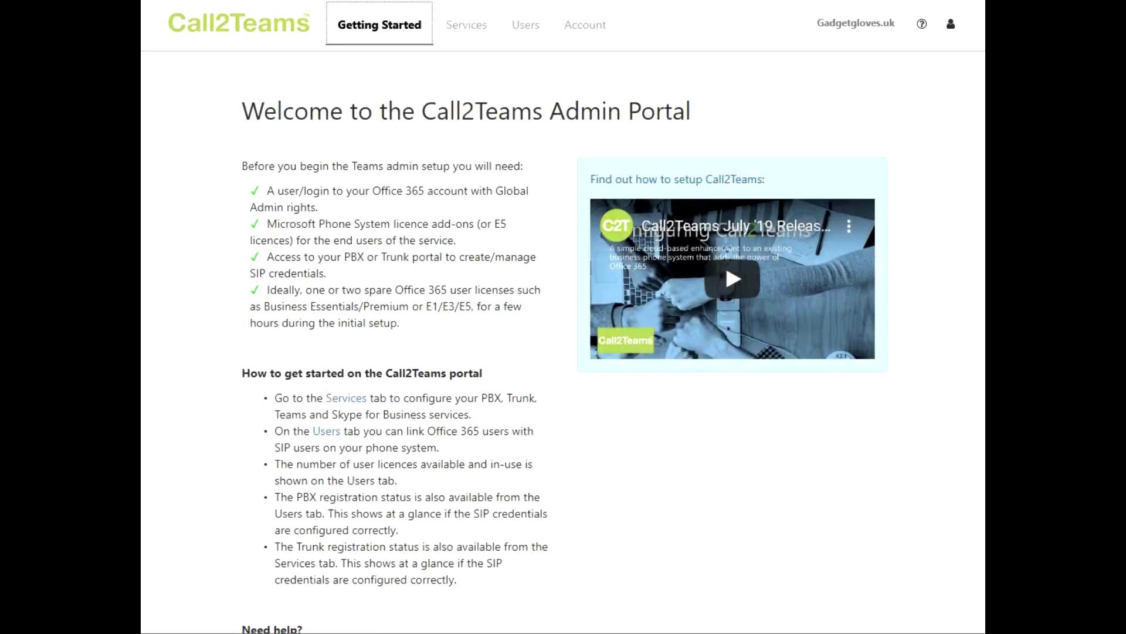
Go to Services > Trunk and open the trunk template Select... dropdown.
click(473, 28)
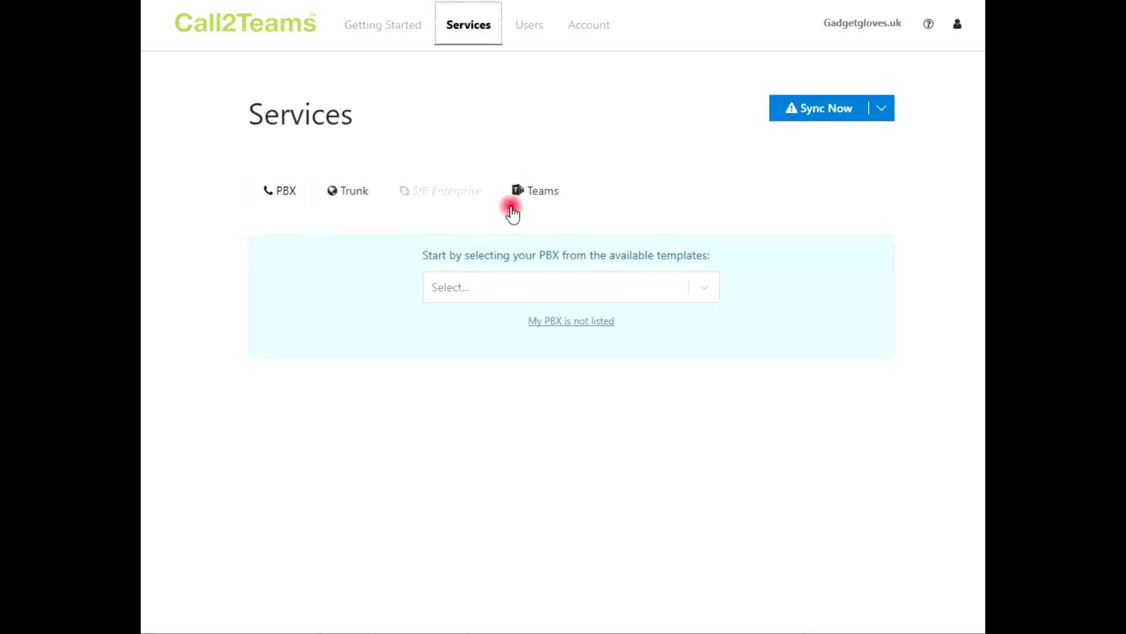
click(352, 193)
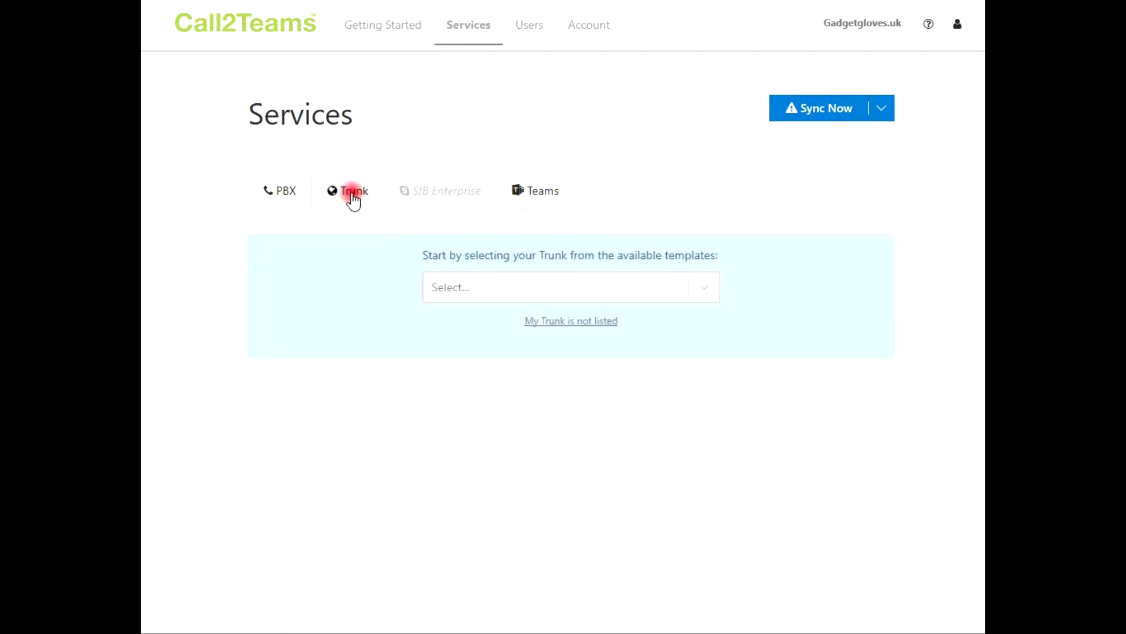
click(475, 287)
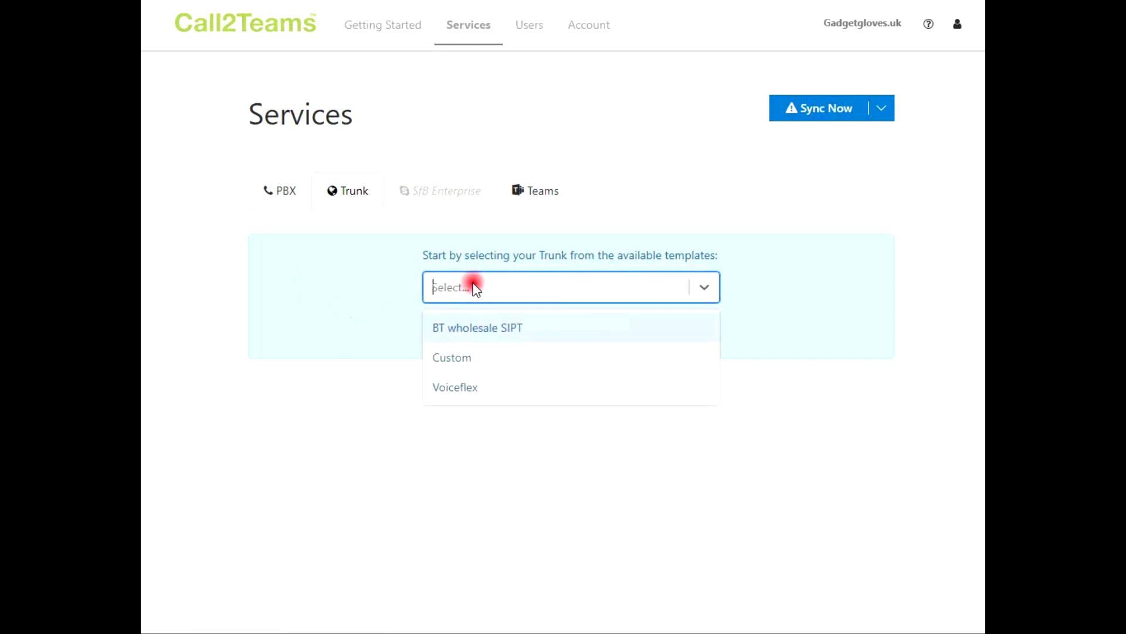
Choose the BT wholesale SIPT template and paste the trunk's Range Start and Range End numbers.
click(464, 329)
scroll(263, 314, down, 5)
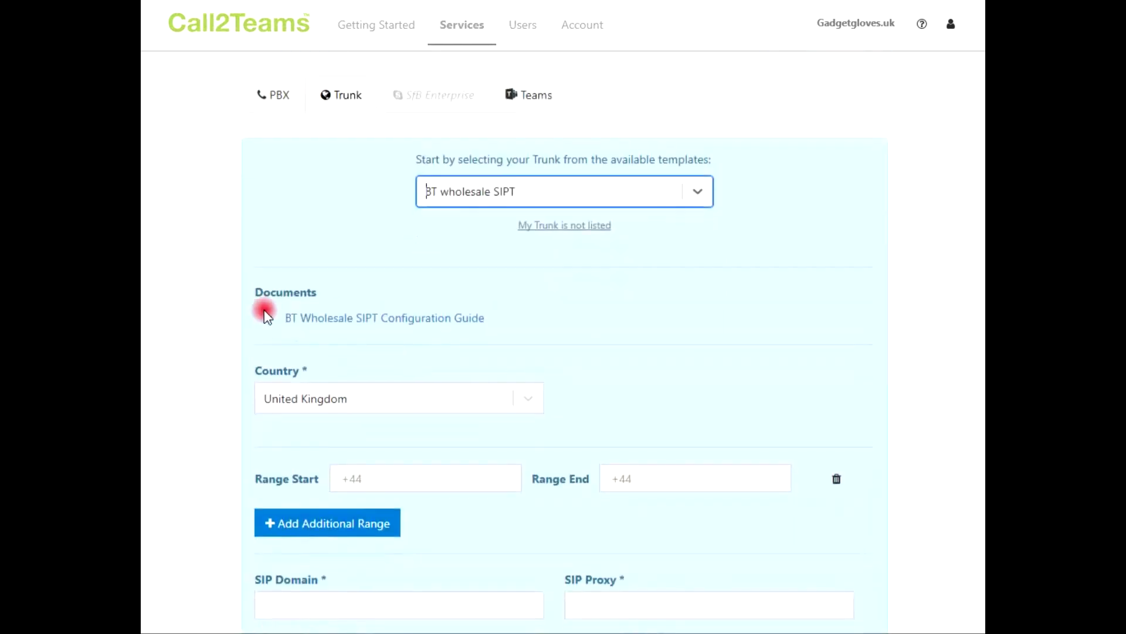
scroll(254, 321, down, 2)
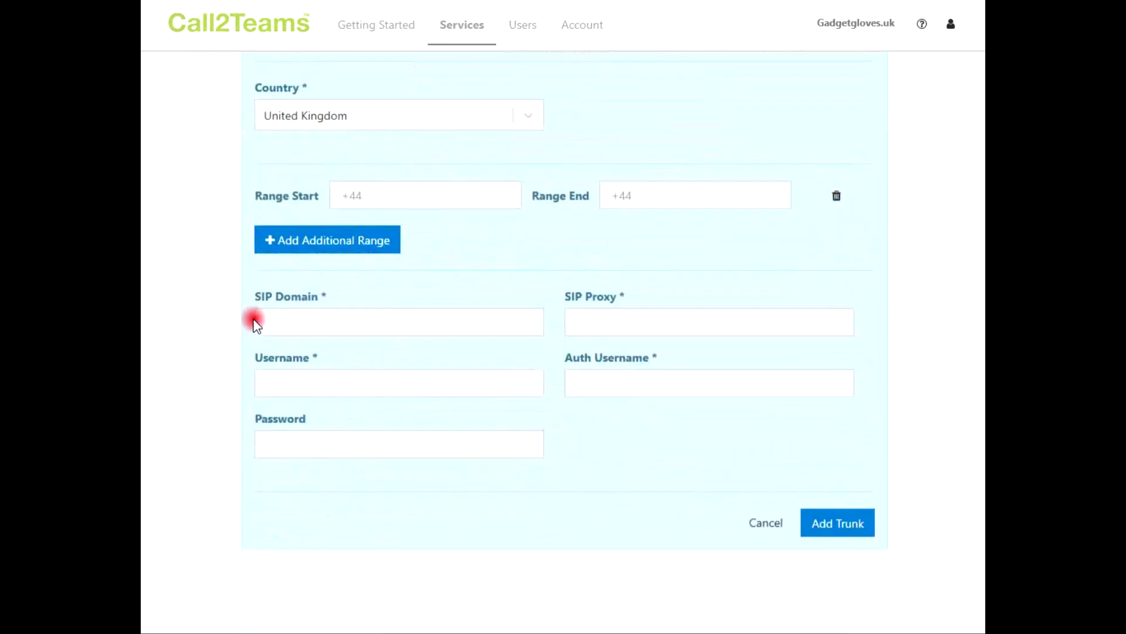
click(410, 192)
key(ctrl+v)
click(675, 192)
key(ctrl+v)
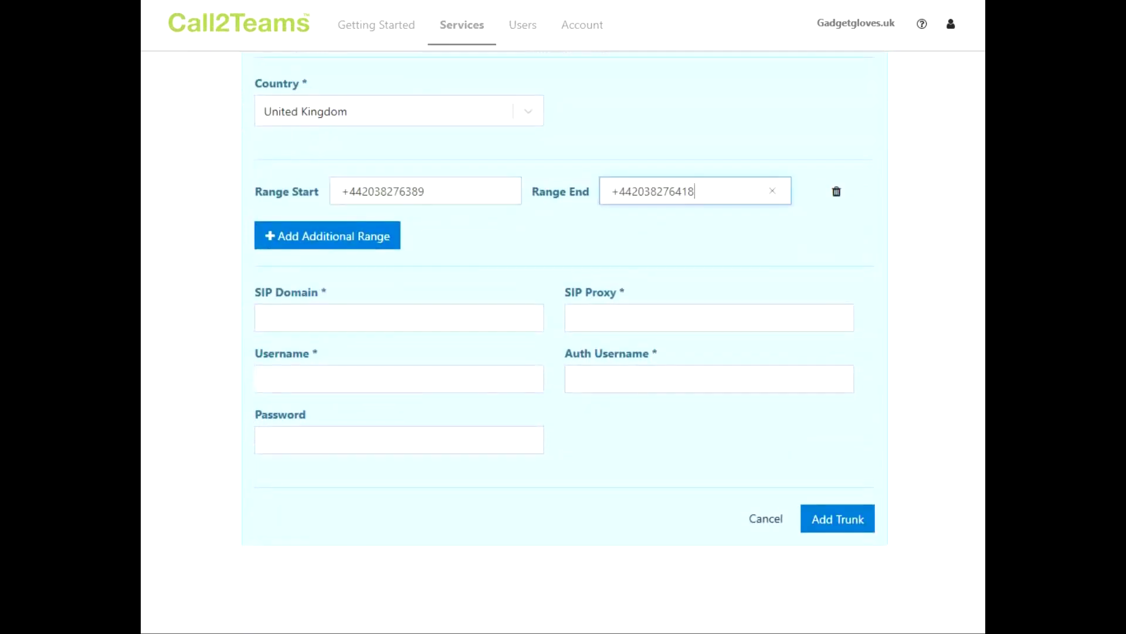
Paste the SIP Domain, SIP Proxy, Username, Auth Username and Password, then add the trunk.
click(399, 318)
key(ctrl+v)
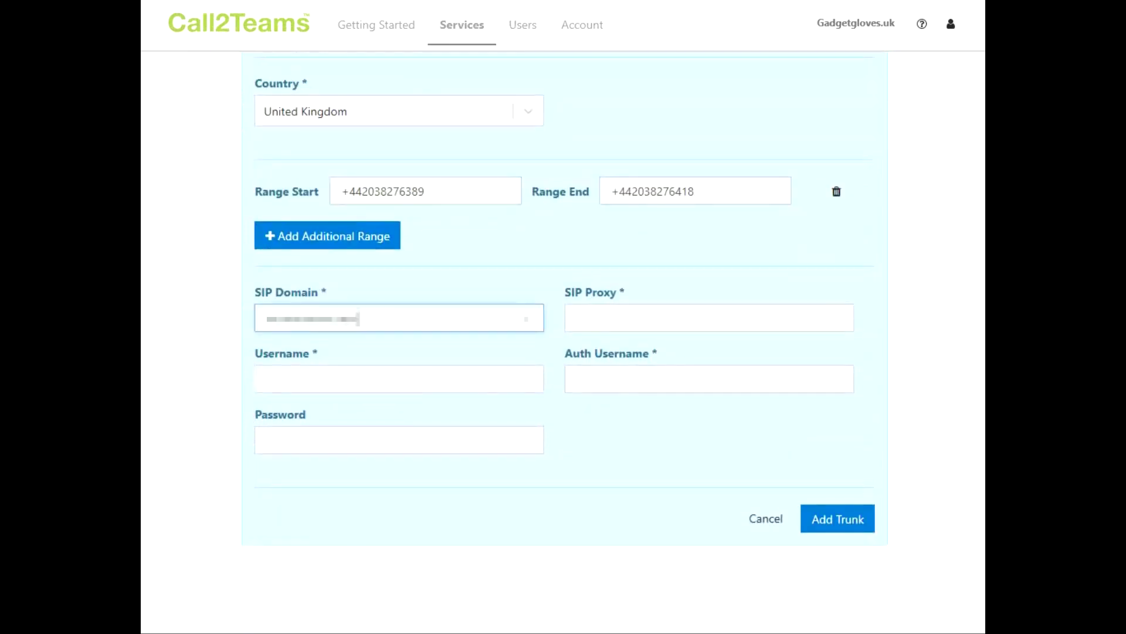
click(709, 317)
text(sipt-dynamic-bslnws09.yourwhc.co.uk)
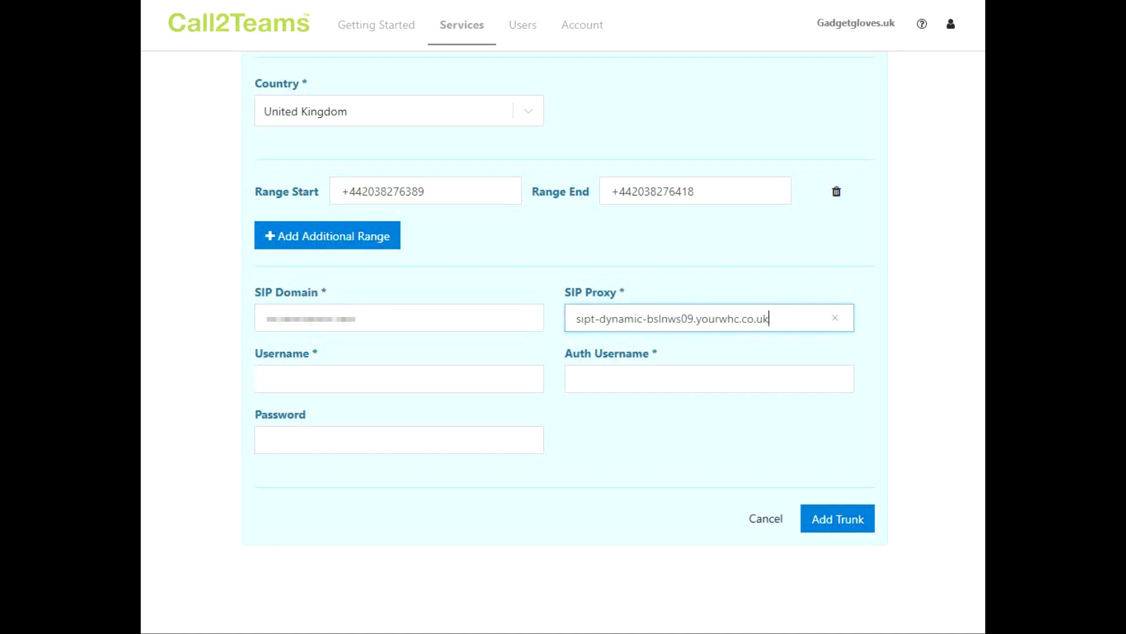
click(399, 379)
key(ctrl+v)
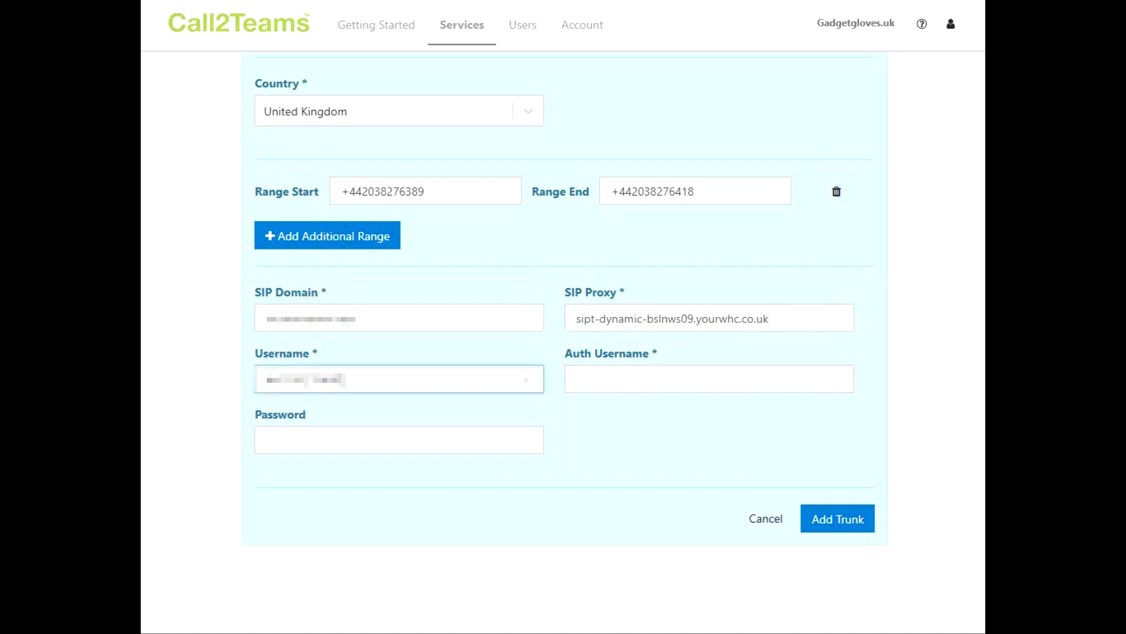
click(710, 378)
text(MyAuthUsername)
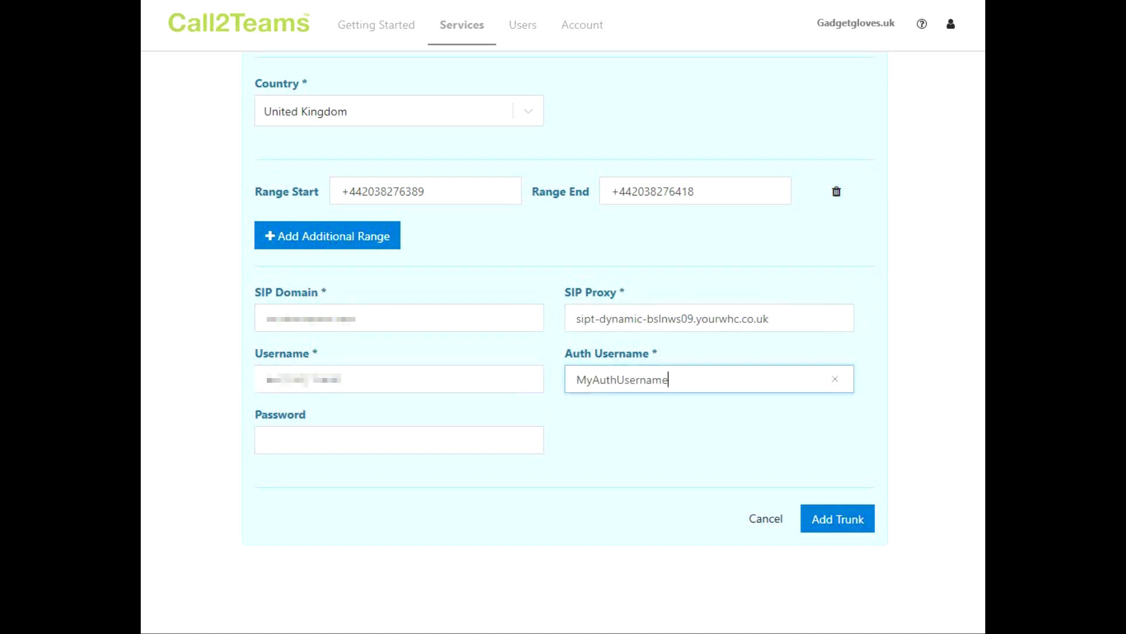
click(399, 439)
key(ctrl+v)
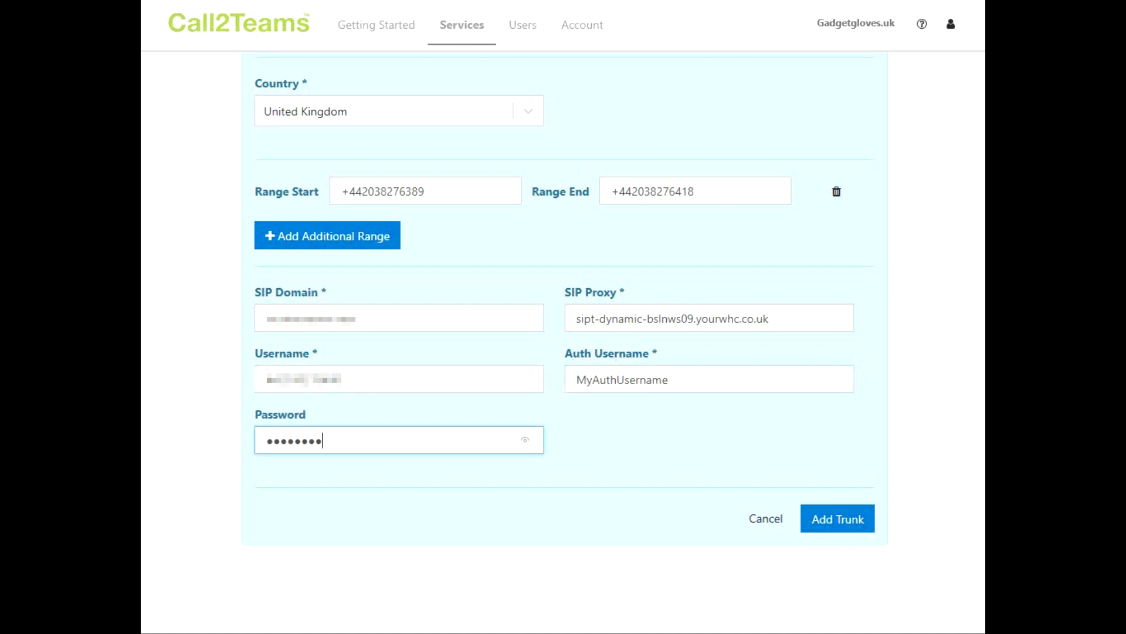
click(850, 522)
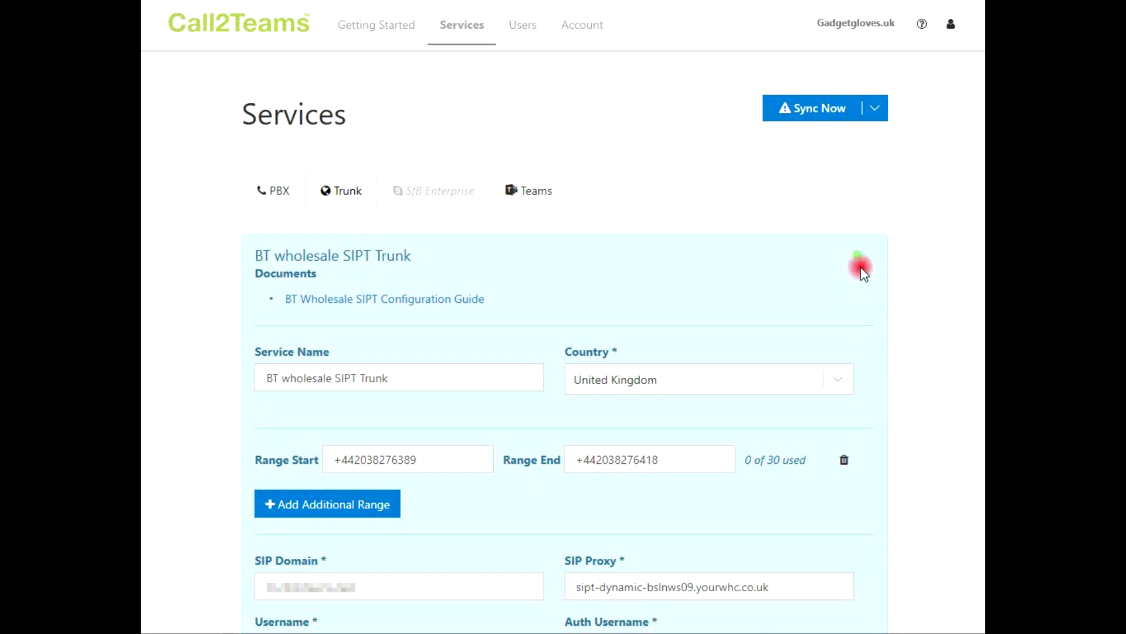
Show the BT trunk's Registration Status popover, confirming it registered a minute ago.
mouse_move(859, 262)
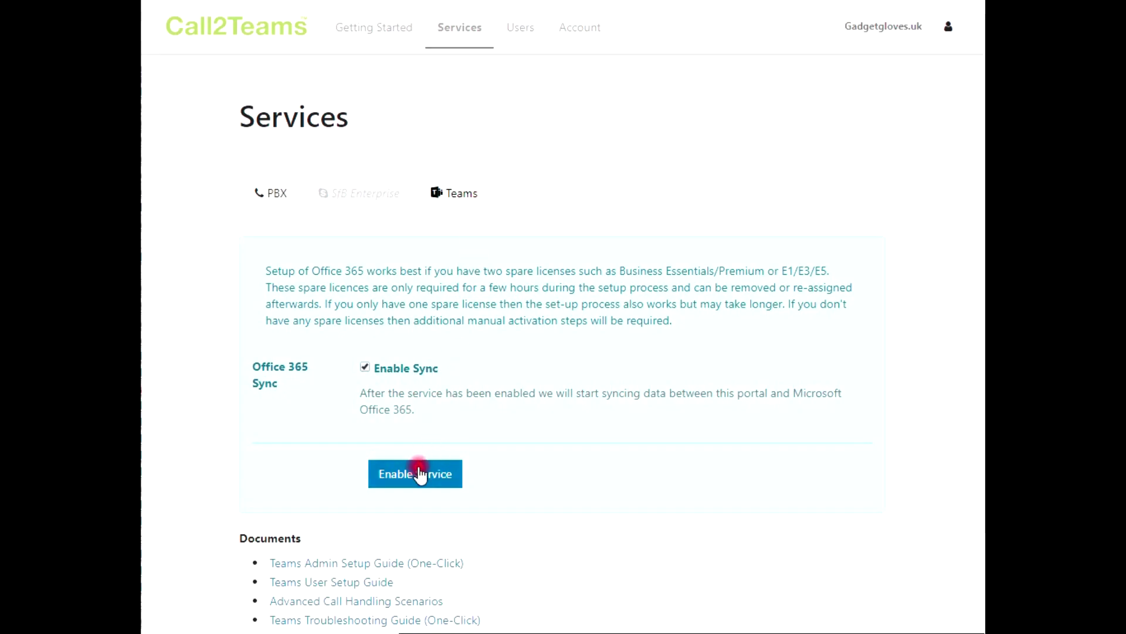
Enable the Teams service with Office 365 sync, consenting for the organization and accepting Microsoft permissions.
click(417, 477)
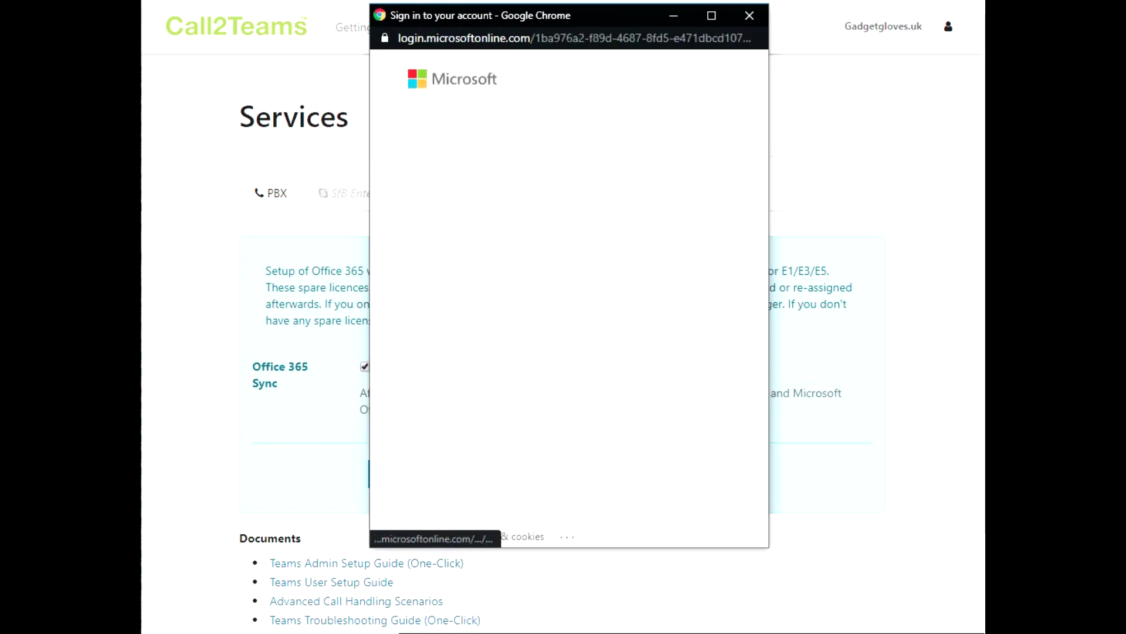
click(416, 293)
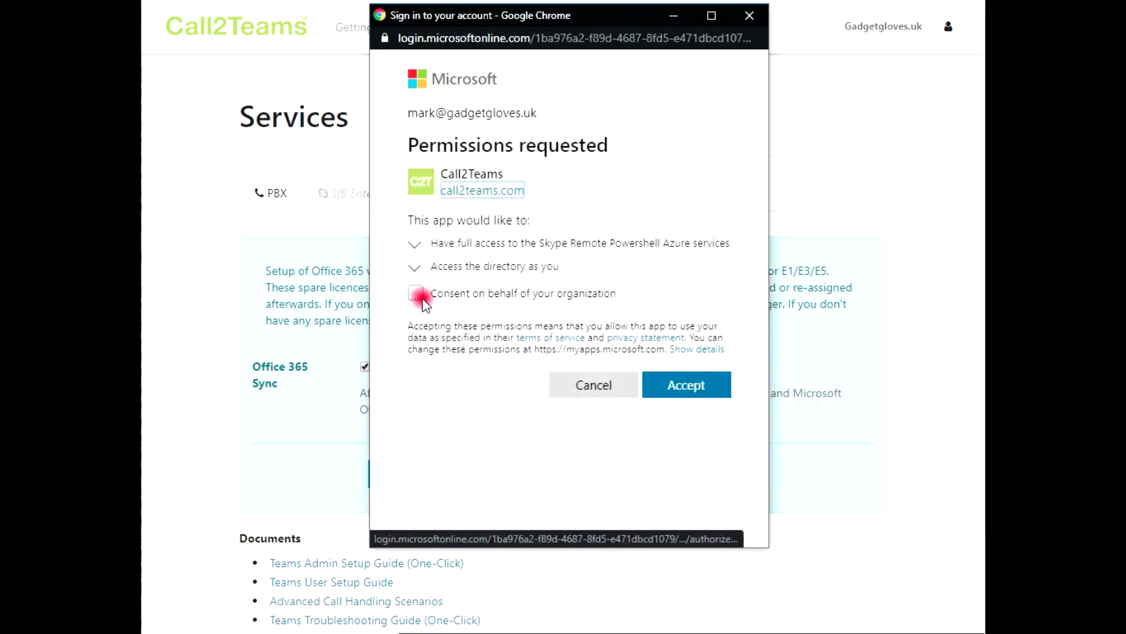
click(670, 435)
click(671, 387)
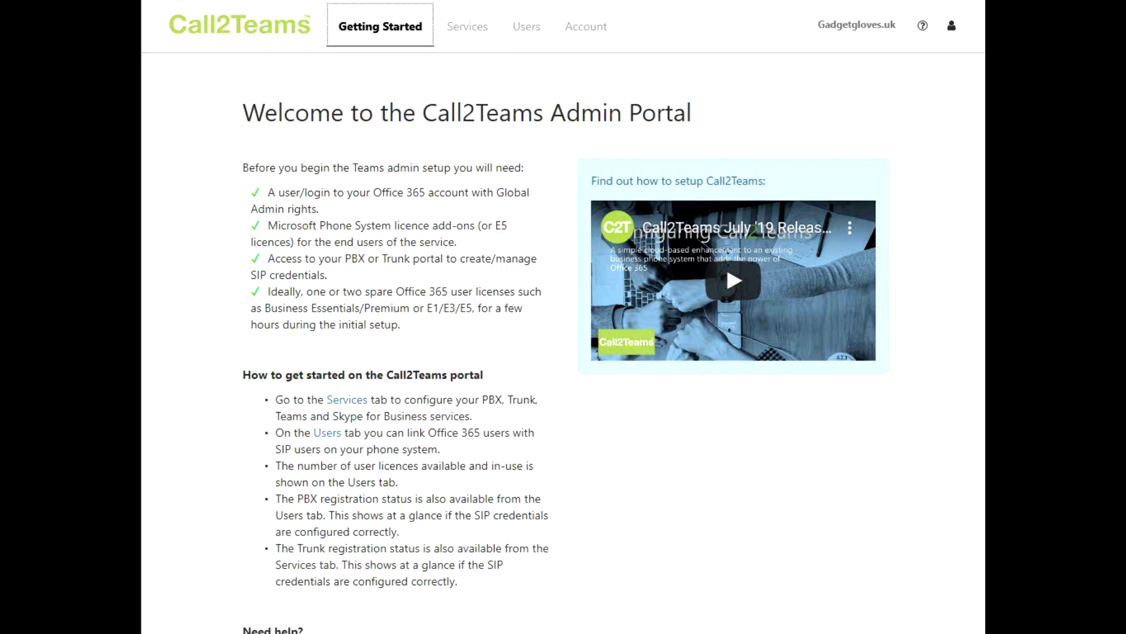
On the Users page, add a Teams user linked to a chosen trunk number.
click(532, 30)
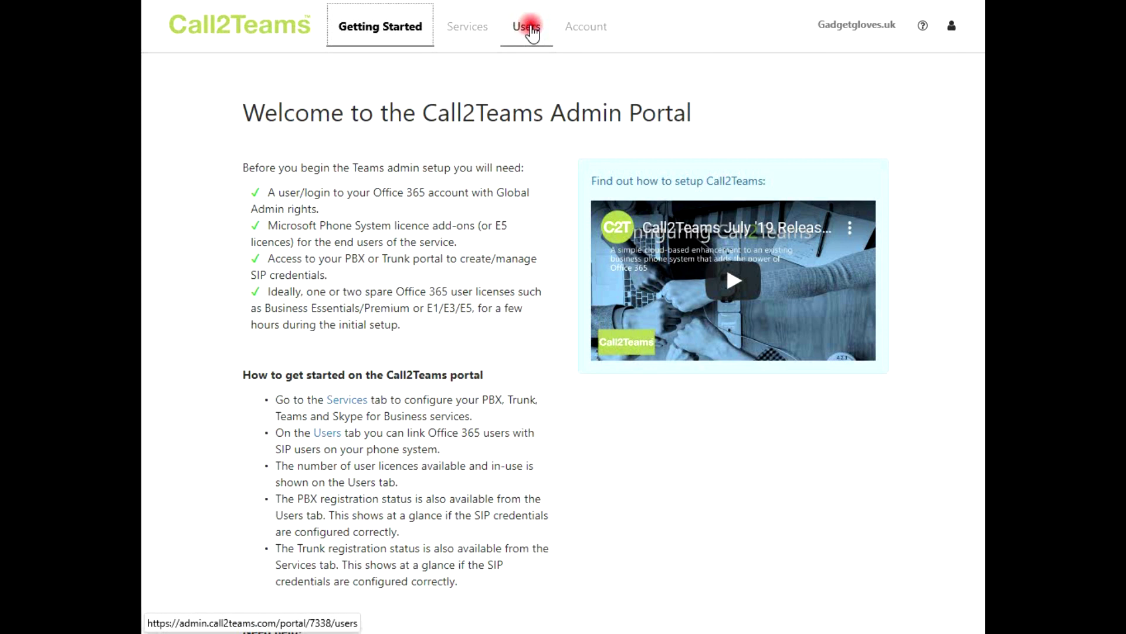
click(532, 31)
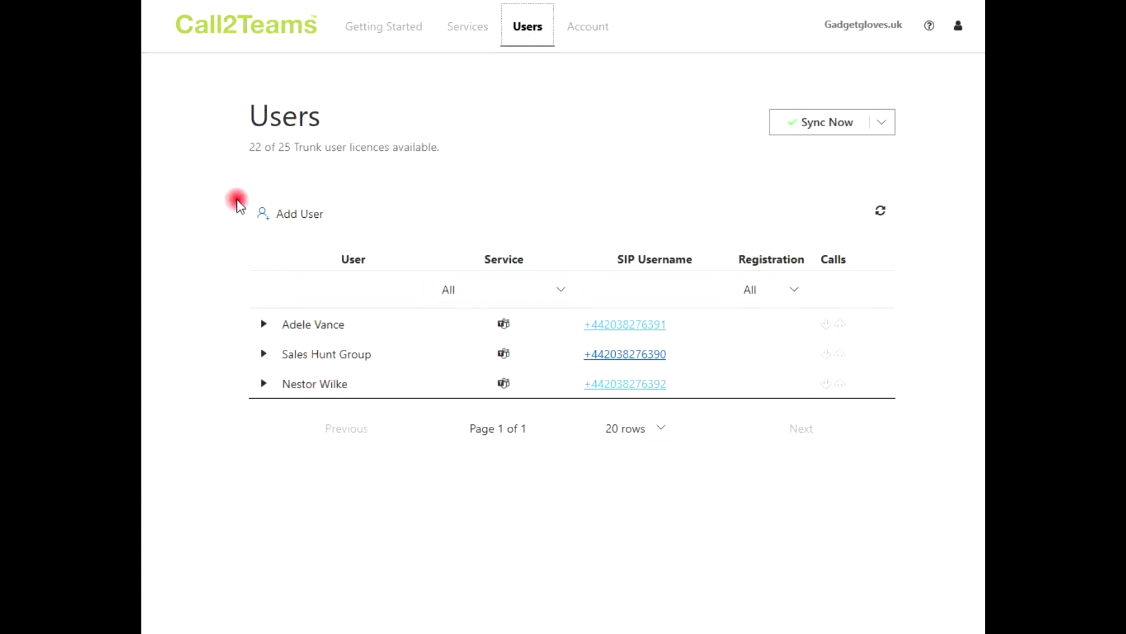
click(298, 214)
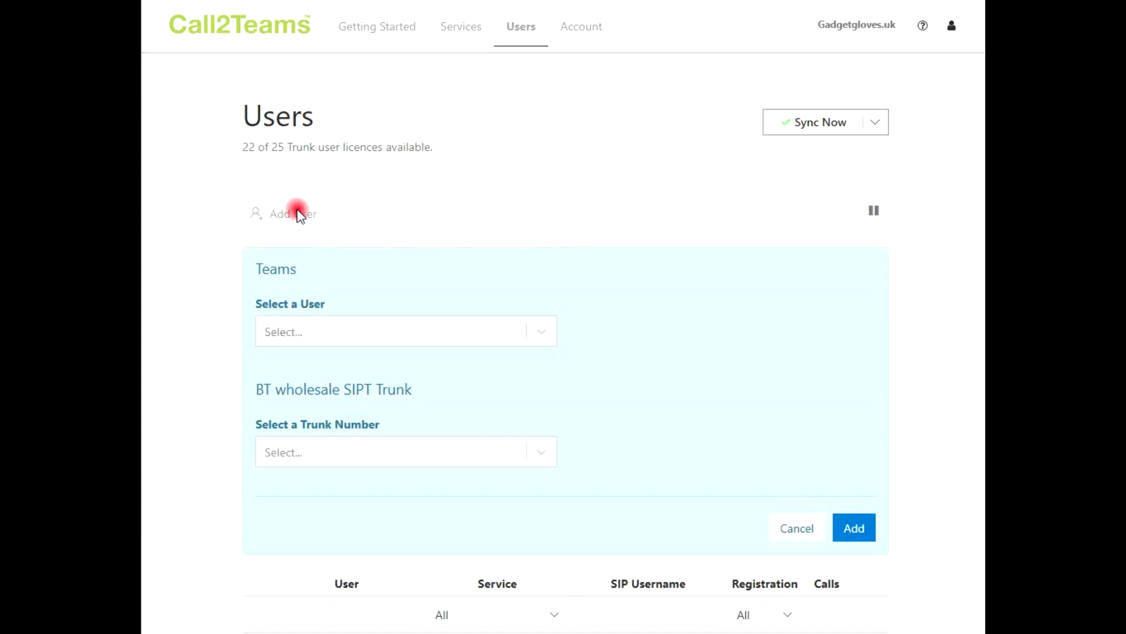
click(543, 330)
drag(550, 407, 546, 480)
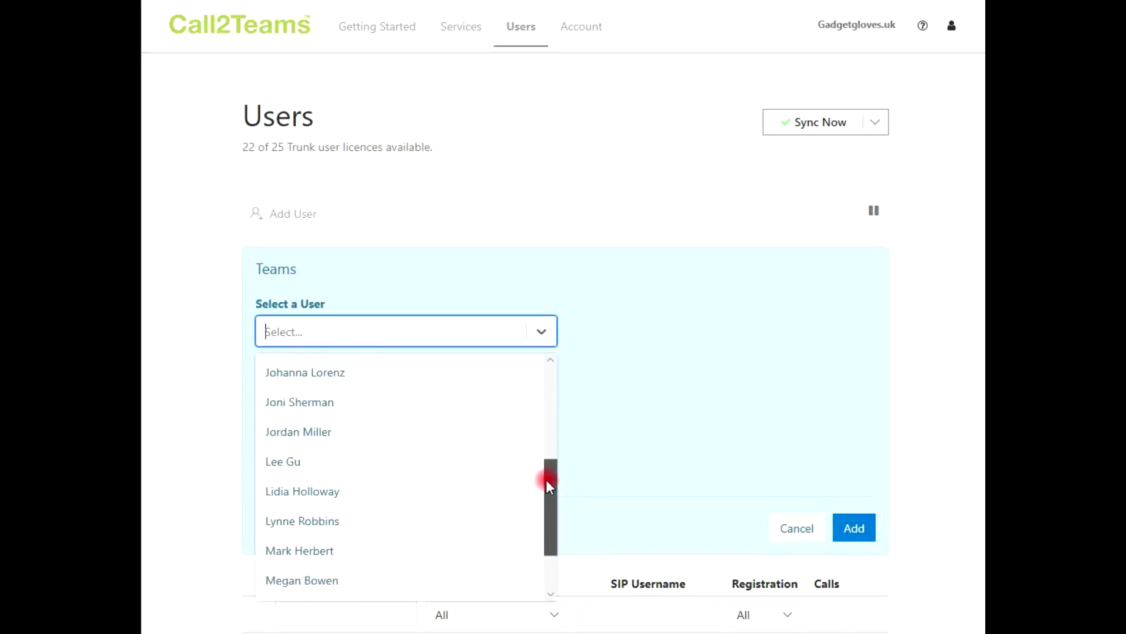
click(360, 437)
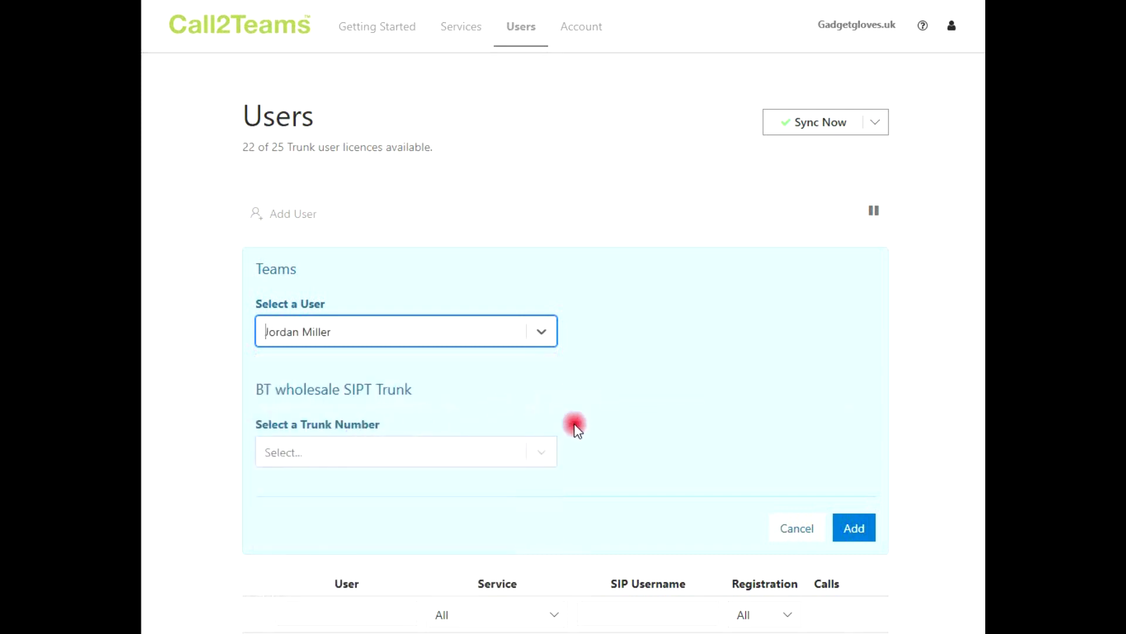
click(544, 455)
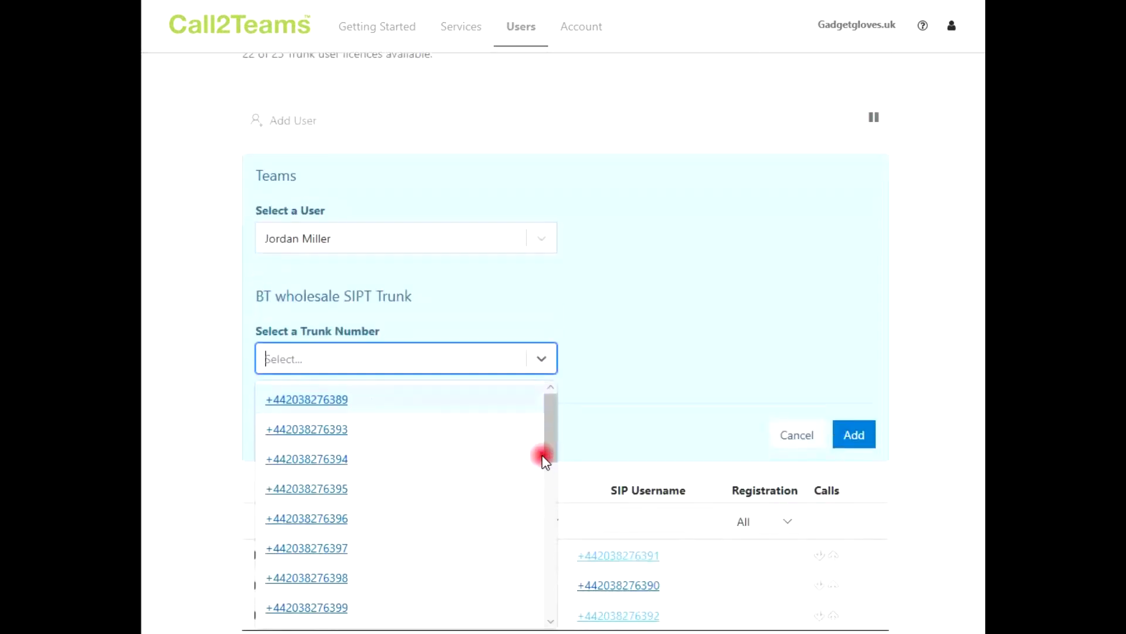
click(365, 490)
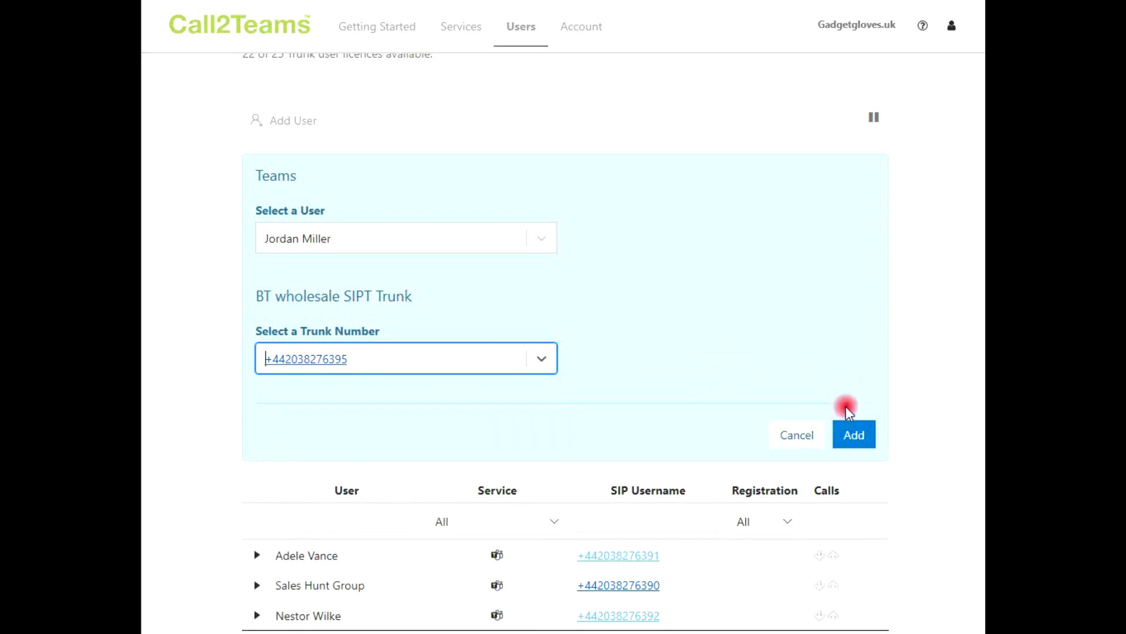
click(858, 437)
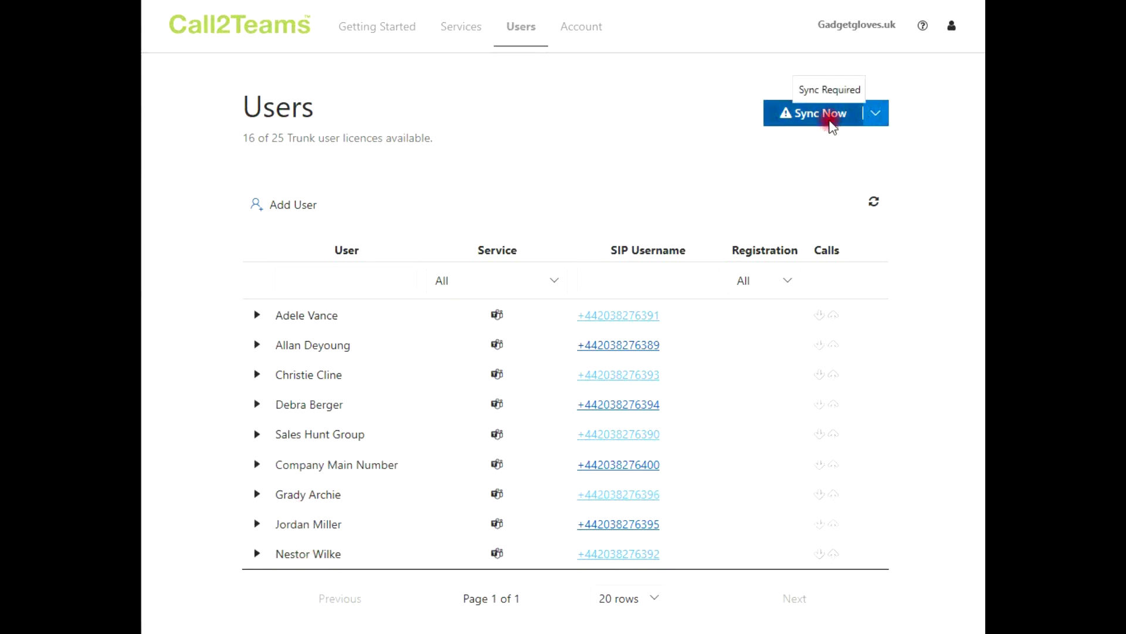
Sync the nine linked trunk users to Office 365 with Sync Now.
click(831, 120)
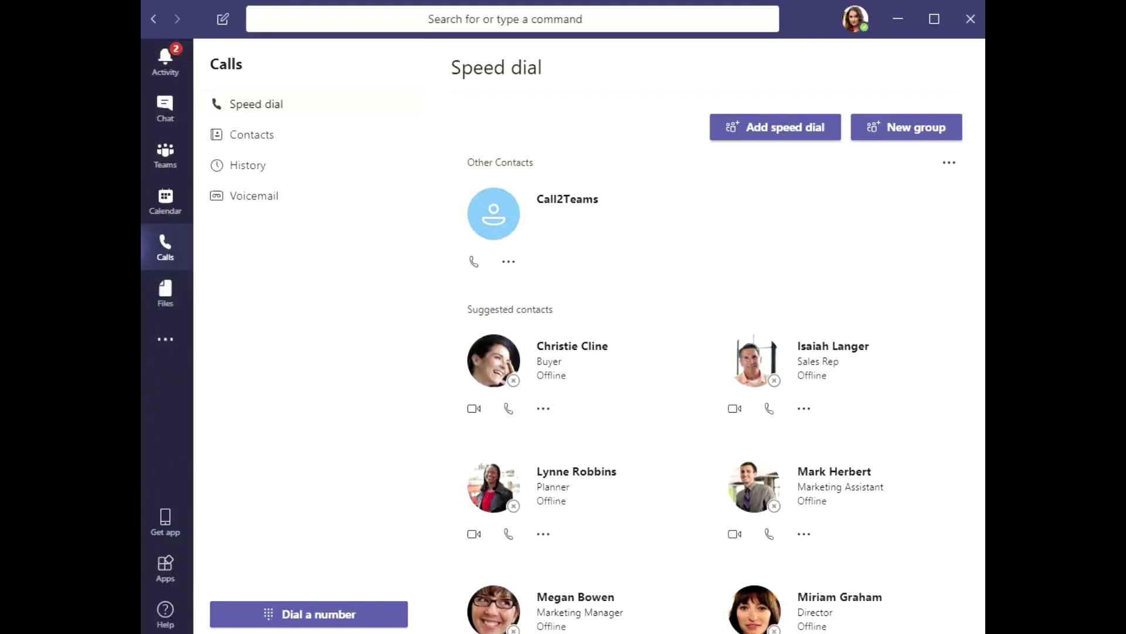
From Teams Calls, dial the external test number and place the call.
click(165, 249)
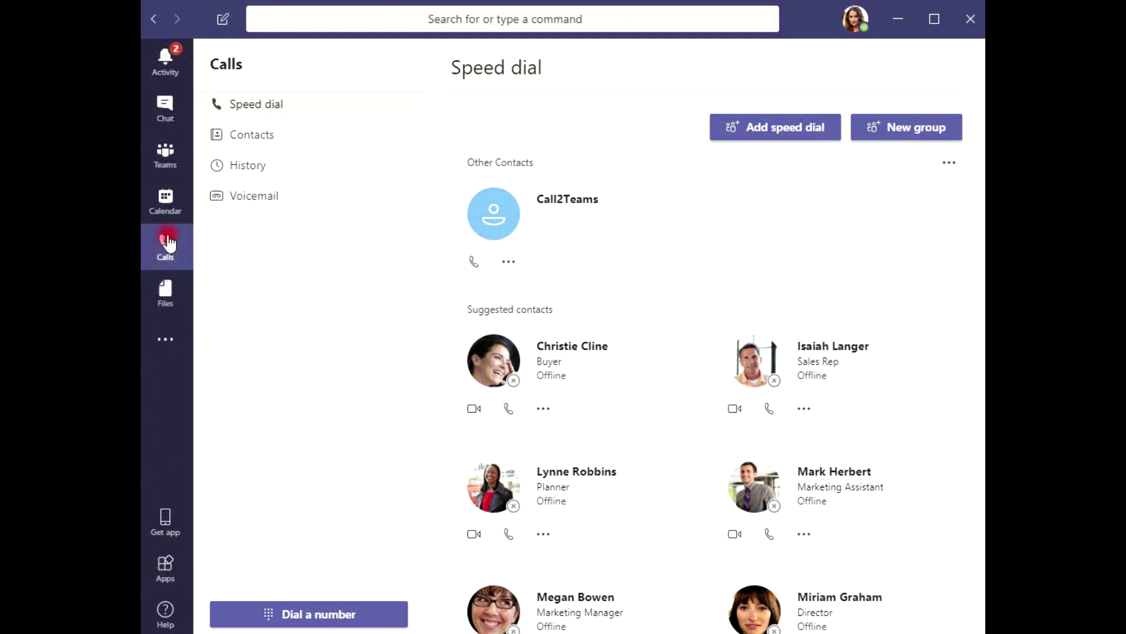
click(328, 612)
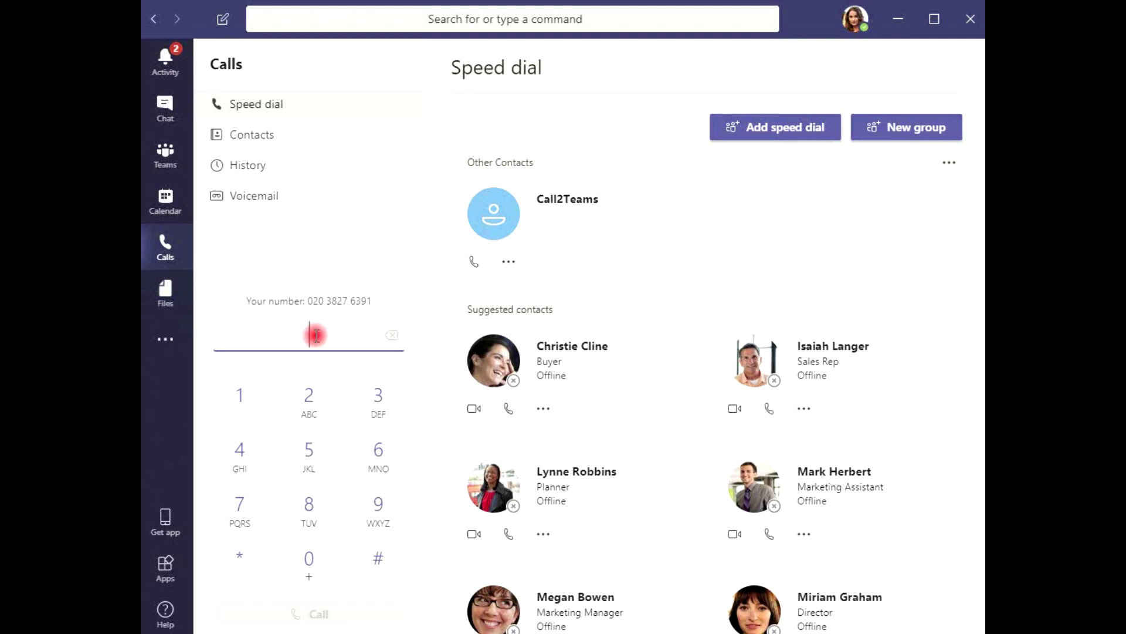
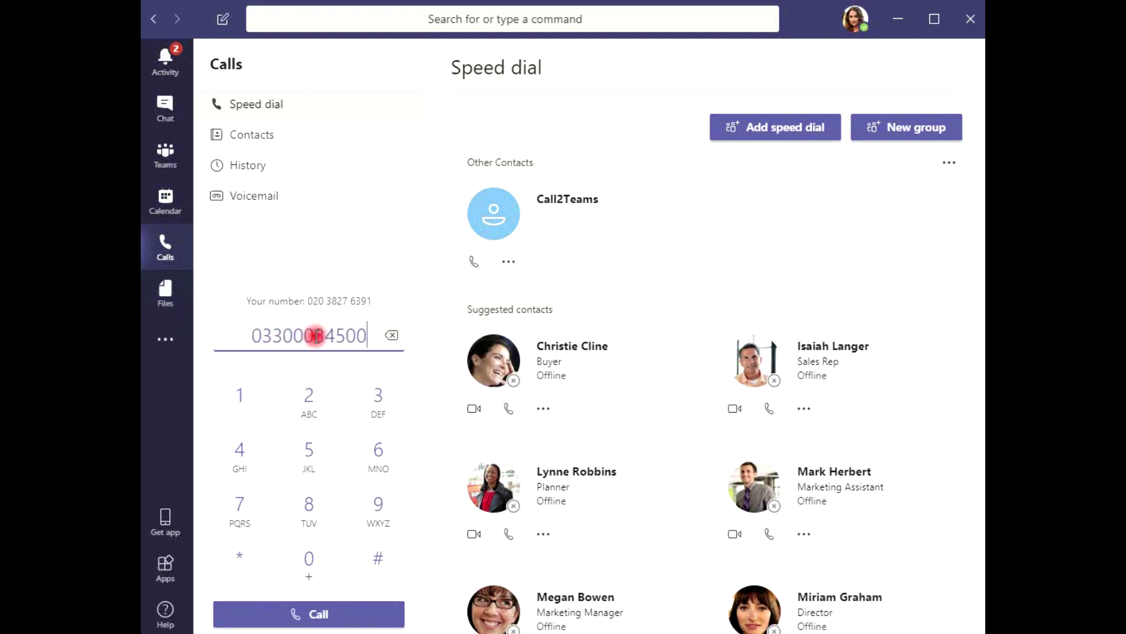
key(Return)
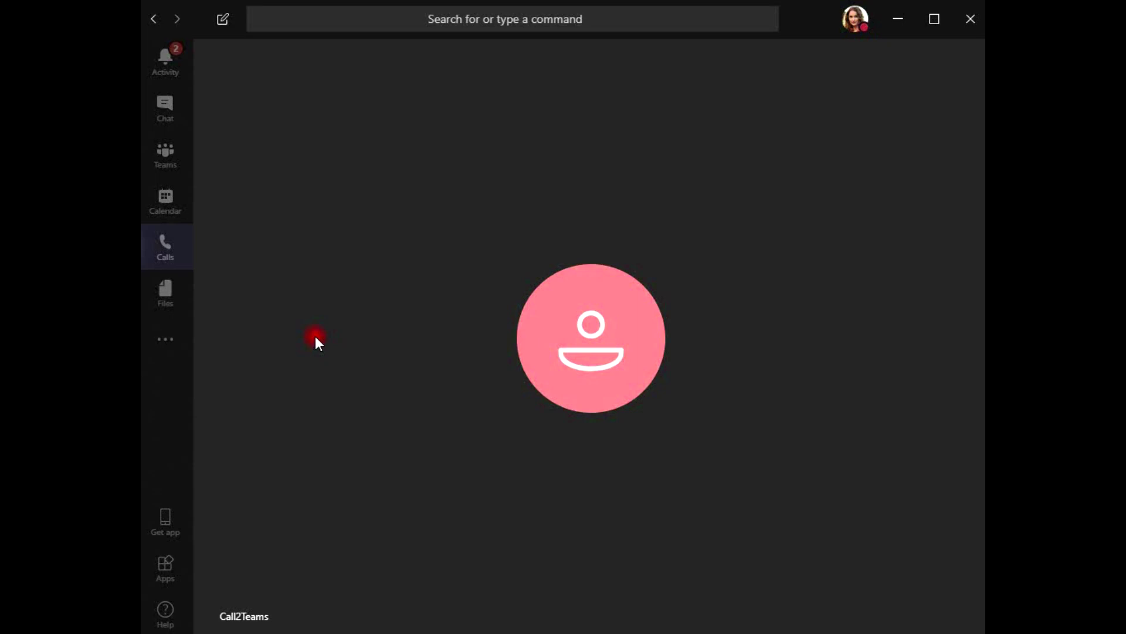
Hang up the outgoing call, answer the incoming Call2Teams call, then hang it up.
click(706, 573)
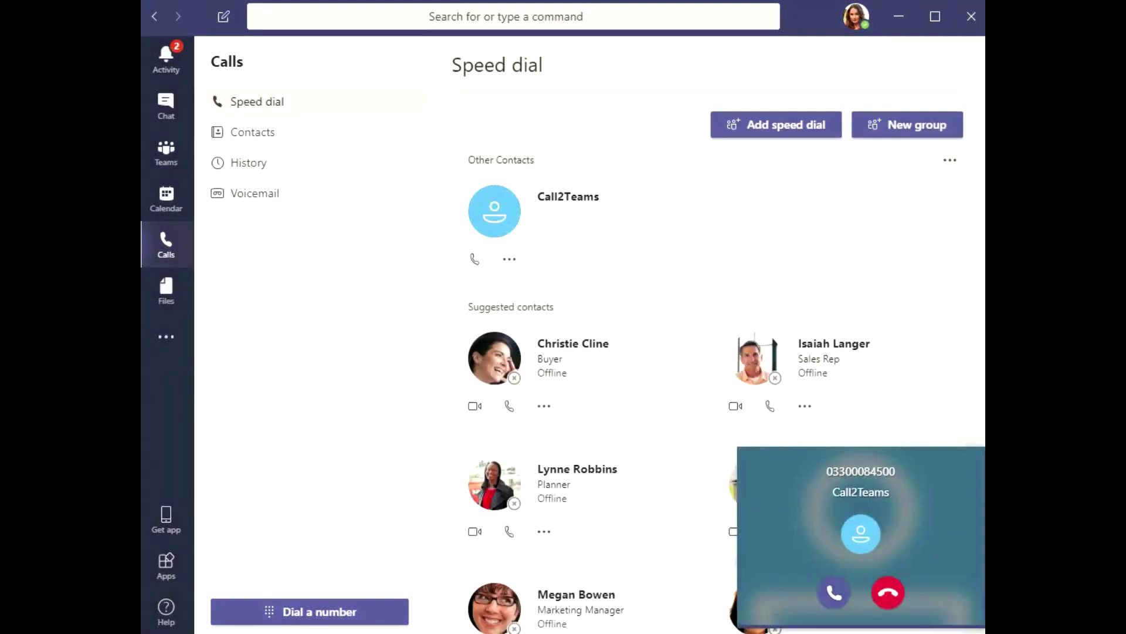
click(833, 591)
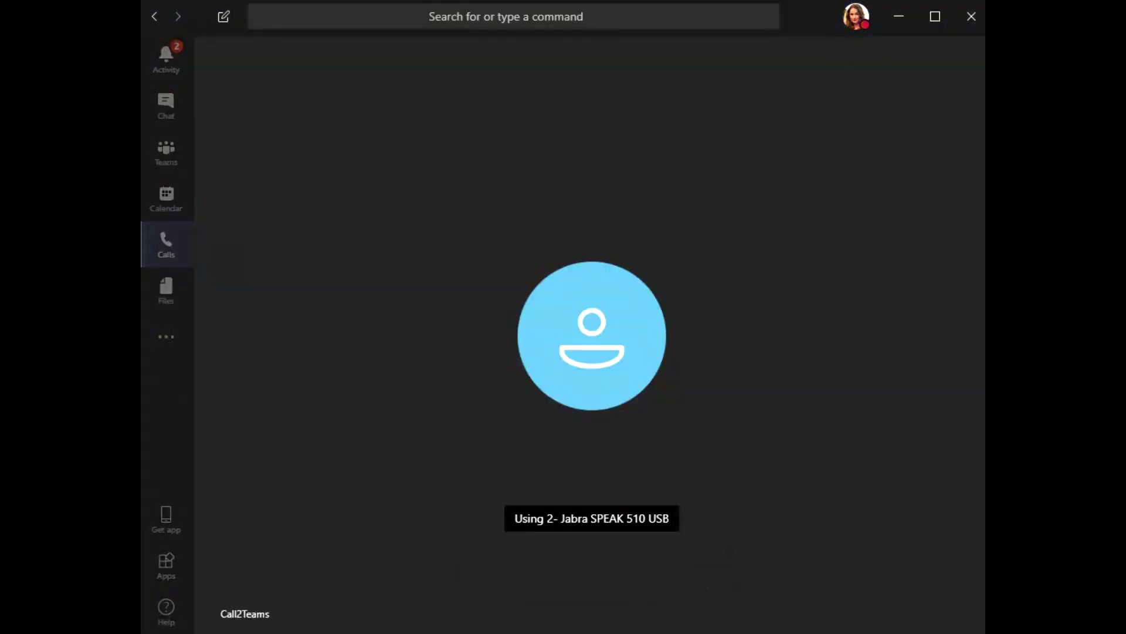
click(710, 571)
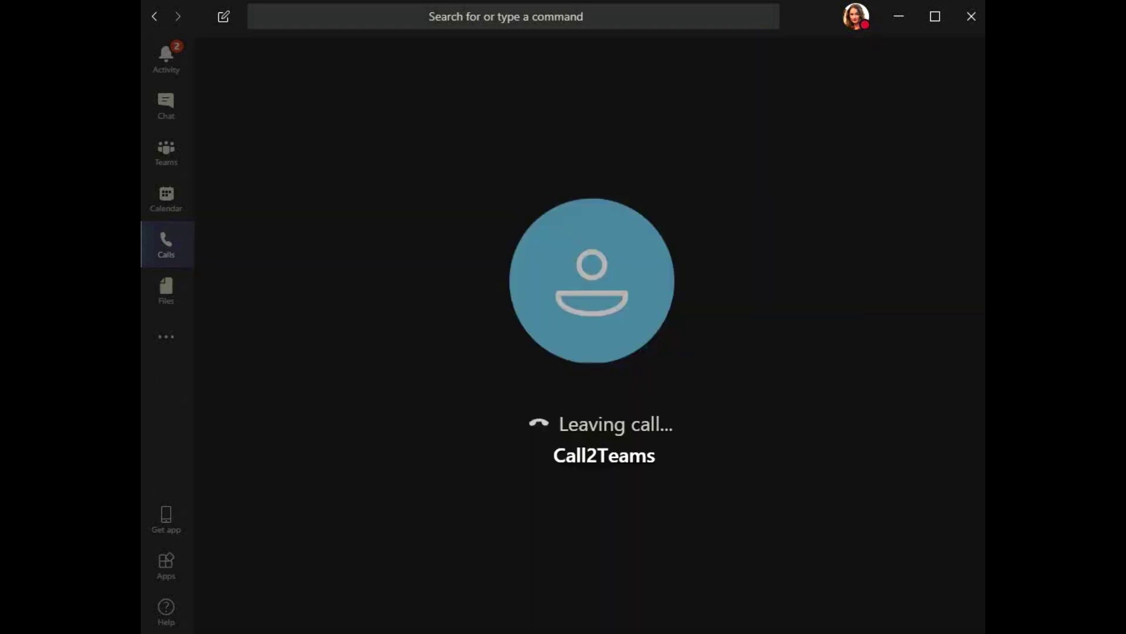